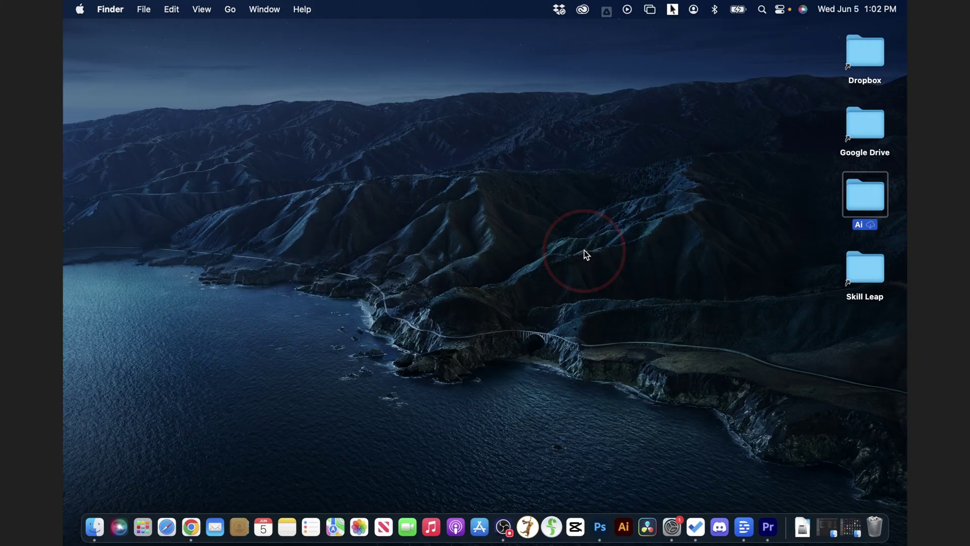
- Drag Cinema Grade from the Applications folder onto the desktop to create a shortcut
click(848, 528)
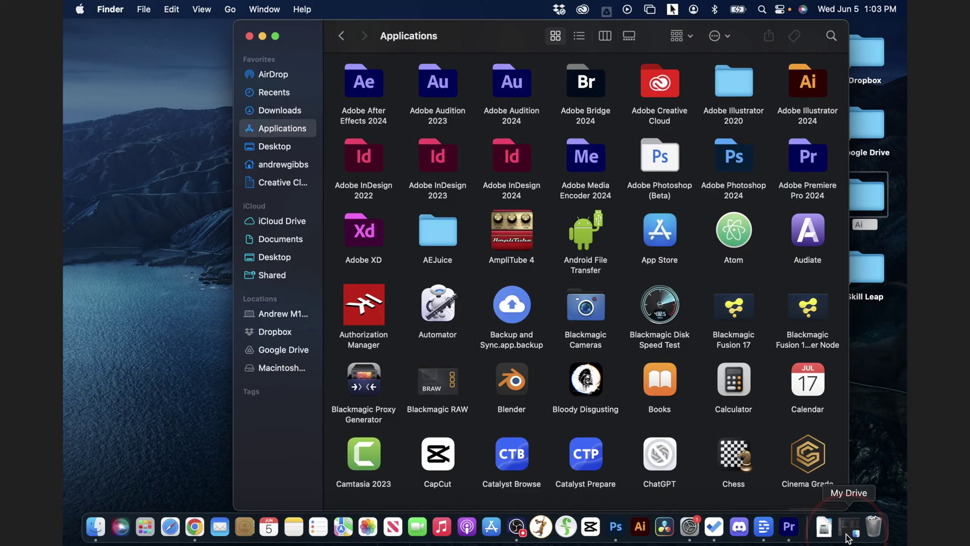
drag(511, 26, 389, 4)
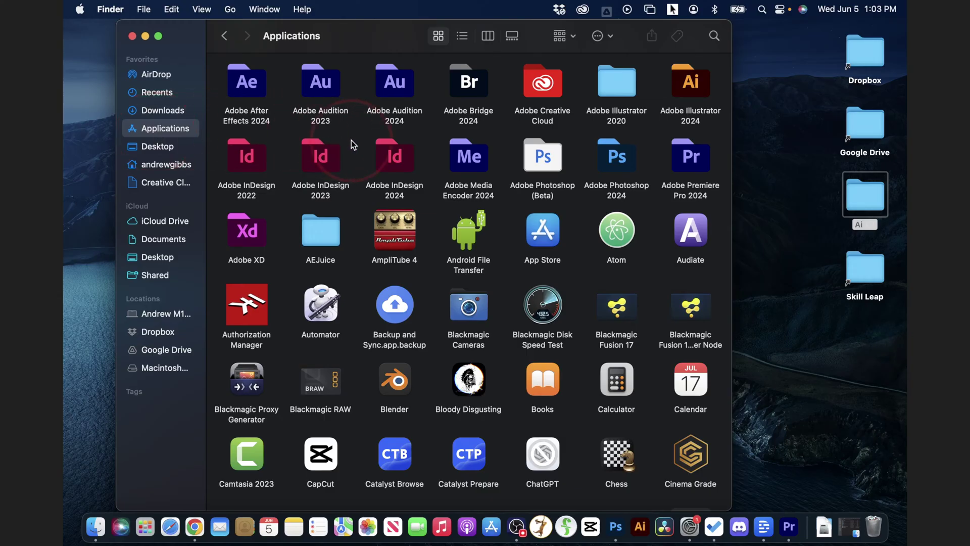
scroll(346, 236, down, 5)
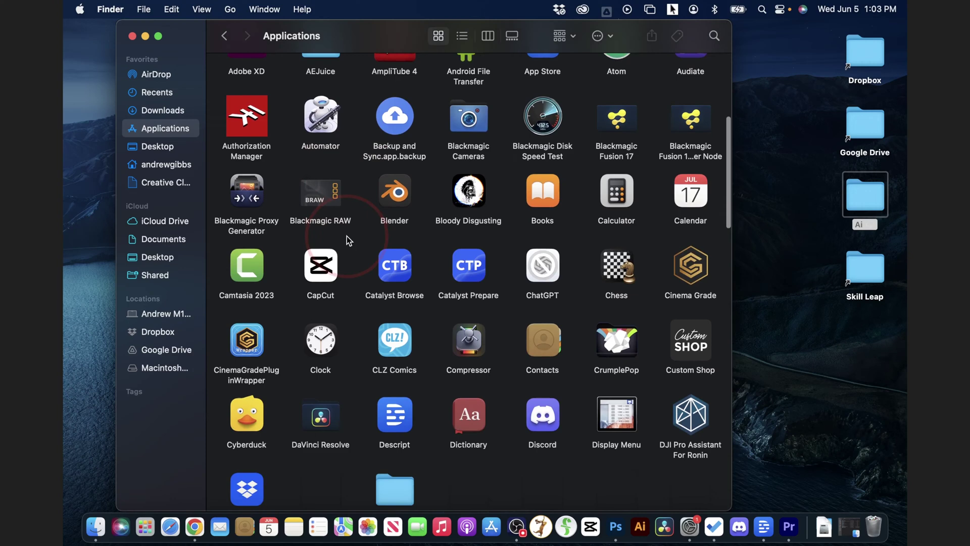
scroll(347, 235, down, 2)
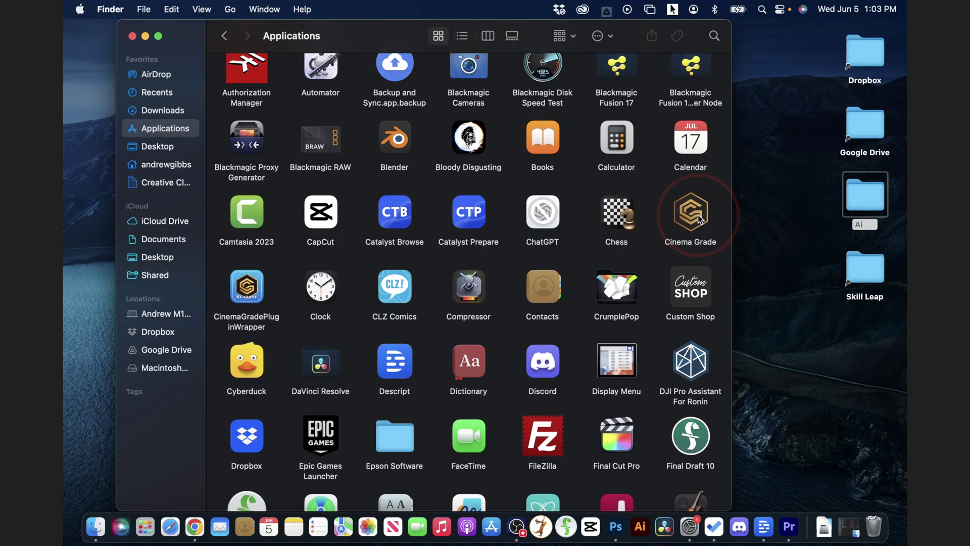
drag(694, 218, 868, 352)
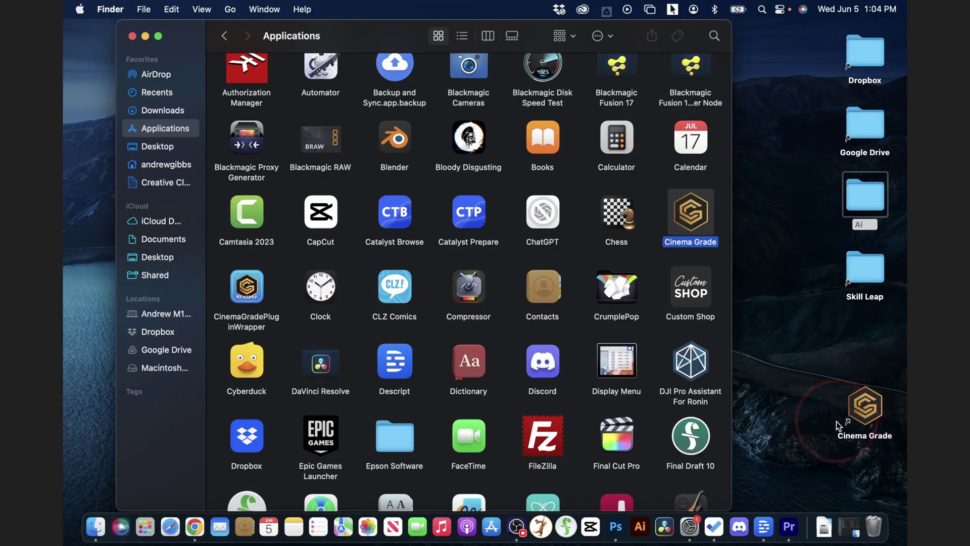
- Trash the Cinema Grade desktop alias, then pin Cinema Grade to the Dock and remove it
right_click(868, 413)
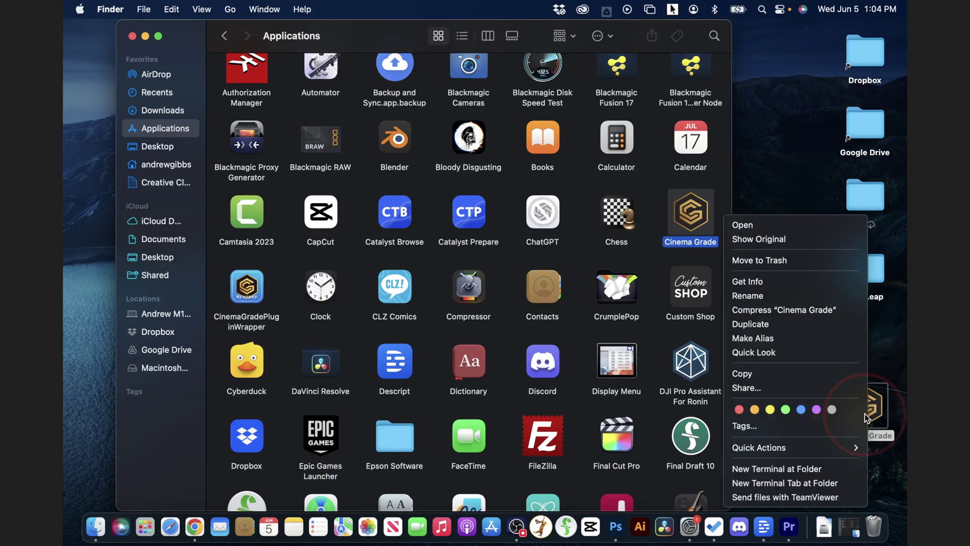
click(784, 261)
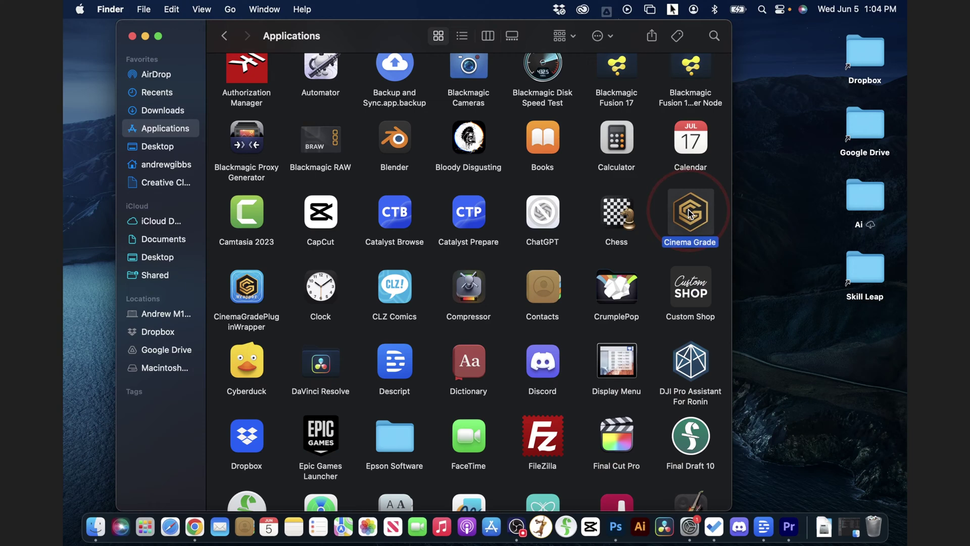
drag(691, 212, 650, 532)
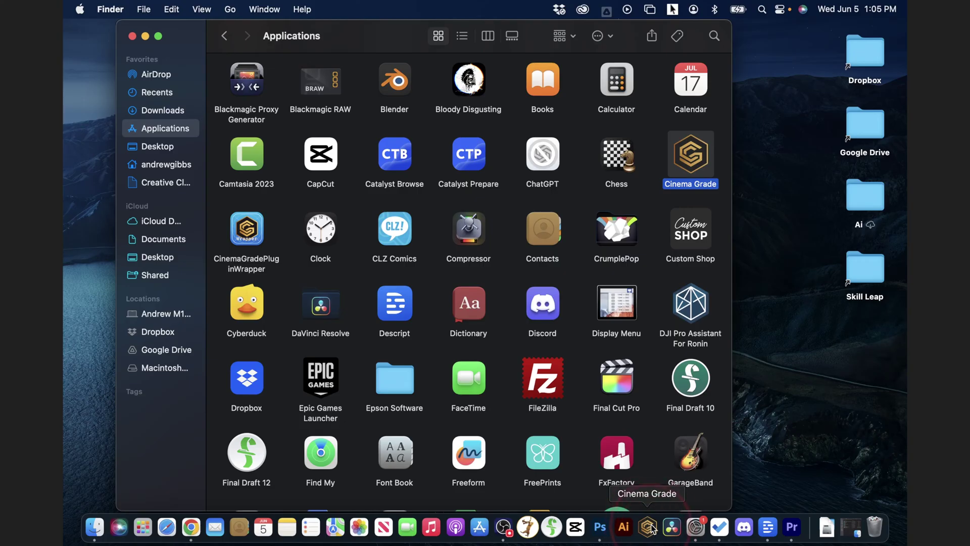
drag(651, 528, 819, 391)
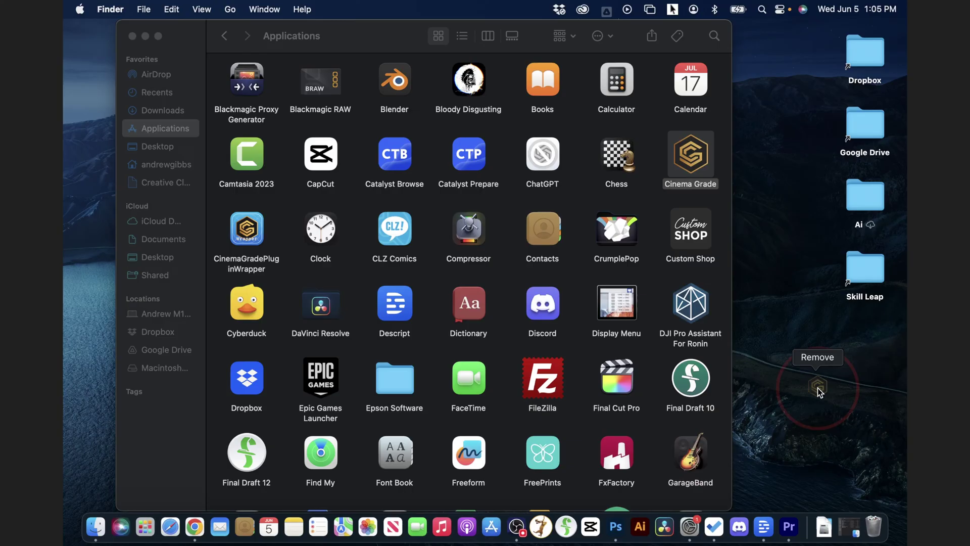
drag(817, 387, 818, 387)
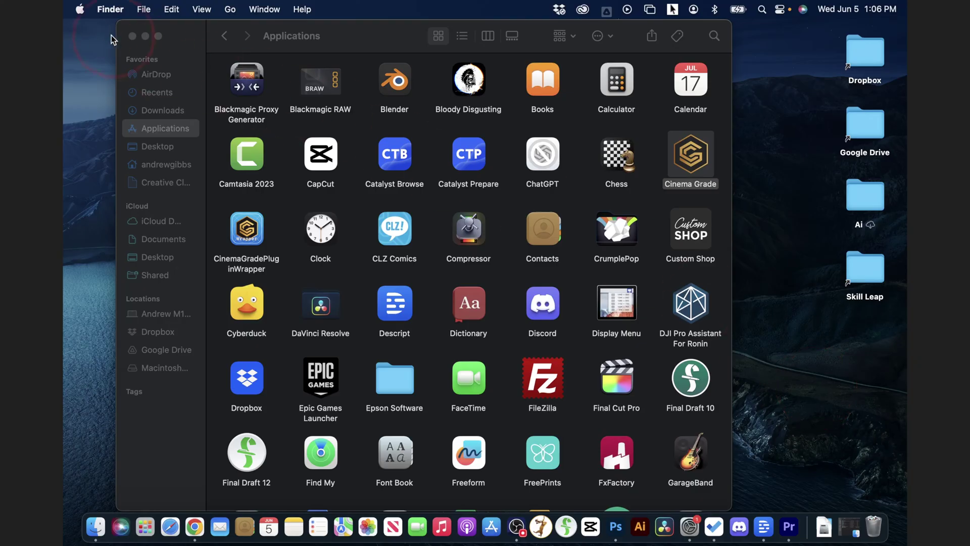
- Close the Applications window, pin Google Drive to the Dock from Launchpad, then remove it
click(133, 37)
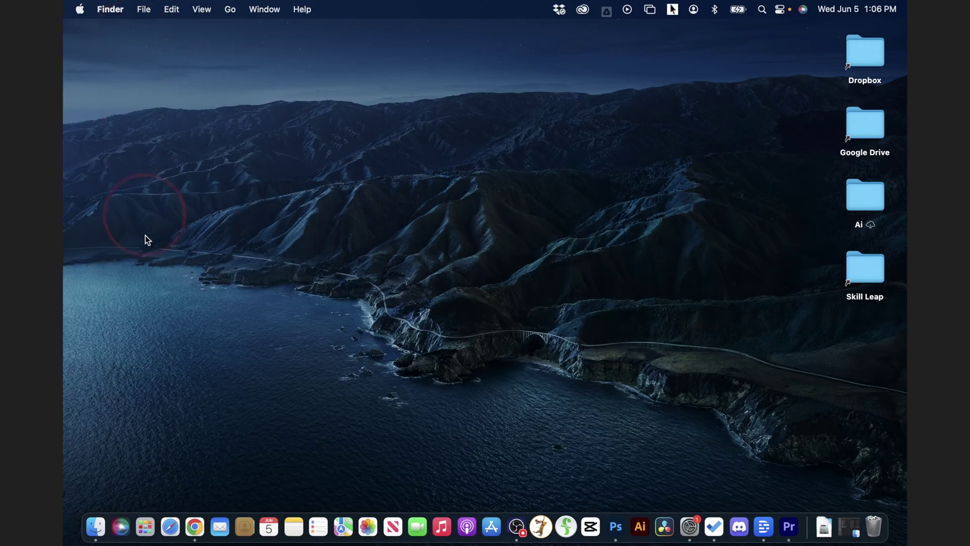
click(144, 537)
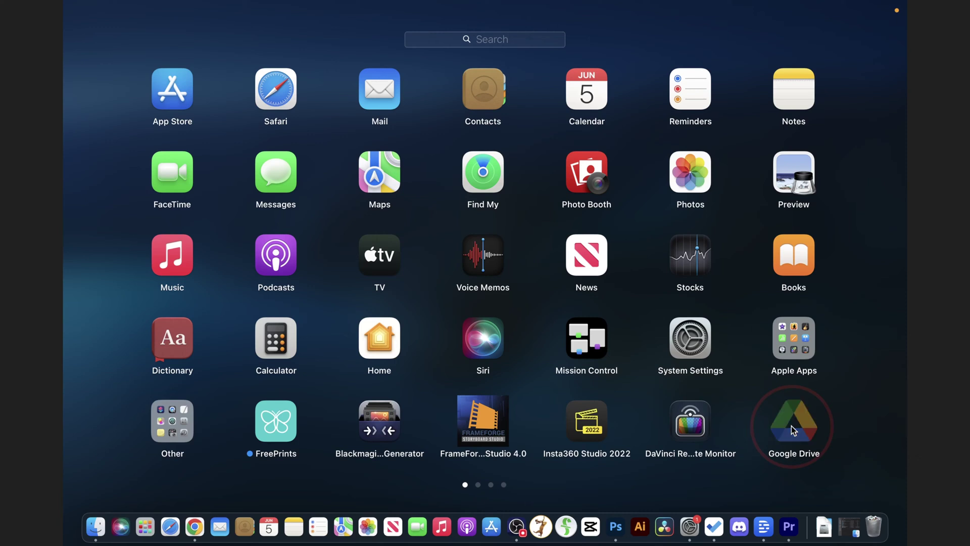
drag(791, 425, 706, 532)
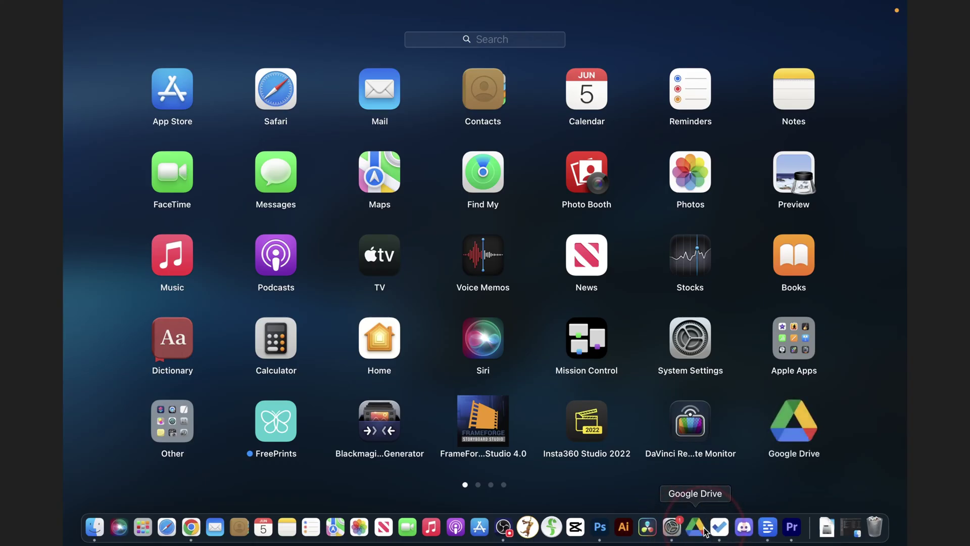
click(896, 377)
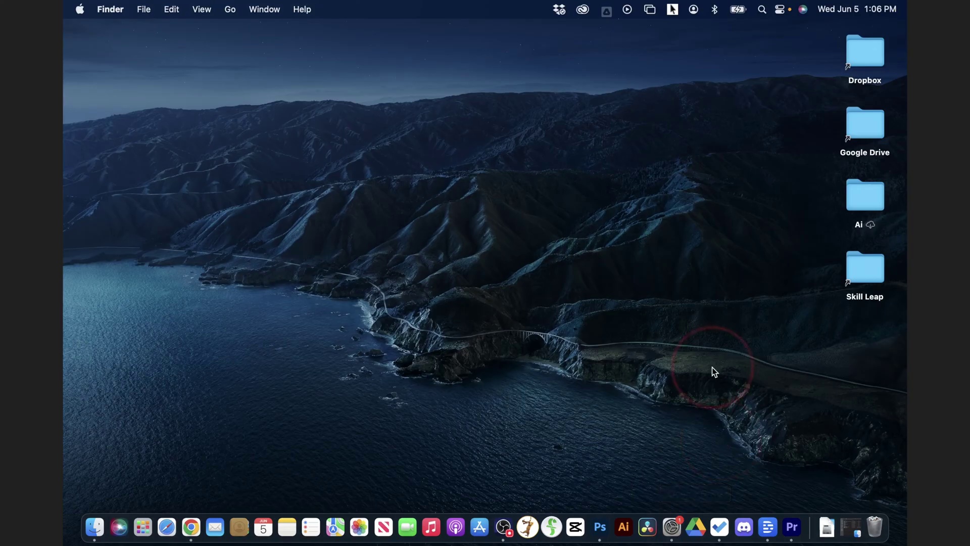
drag(696, 527, 700, 315)
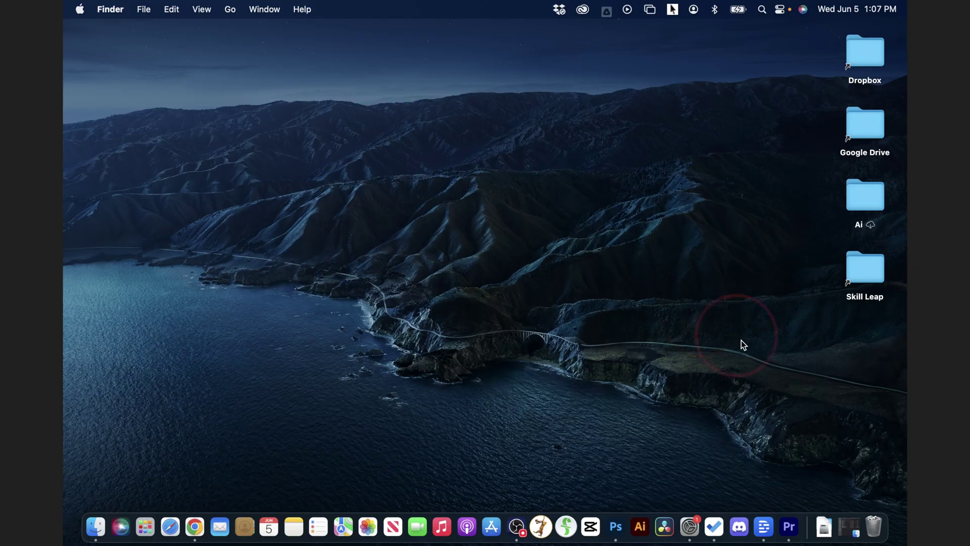
- Restore My Drive and drag a new alias of Lesser Known Adventures onto the desktop
click(849, 527)
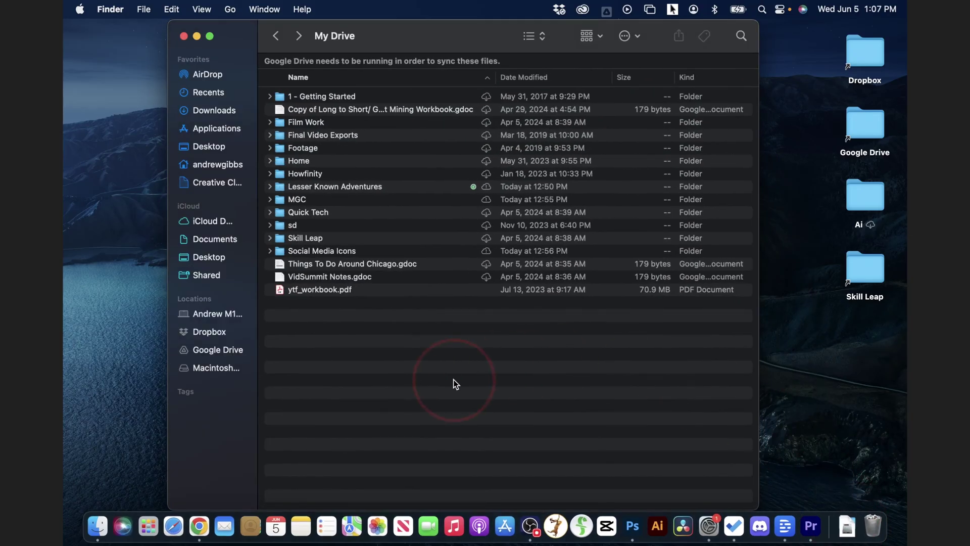
click(397, 188)
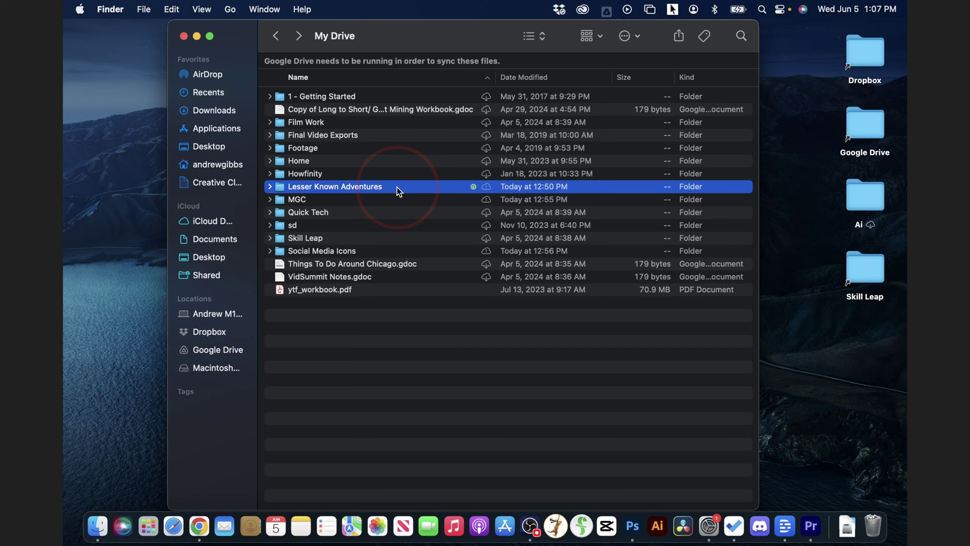
right_click(397, 188)
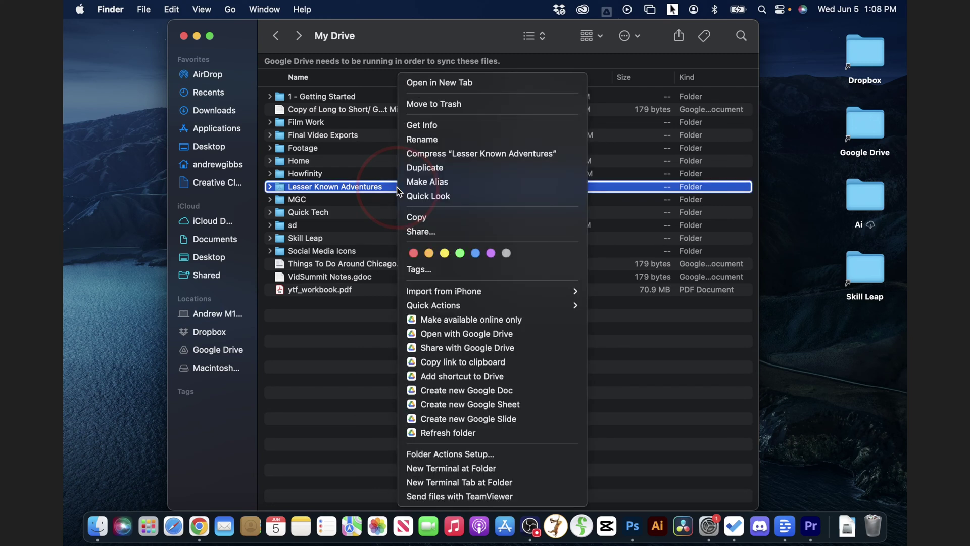
click(462, 181)
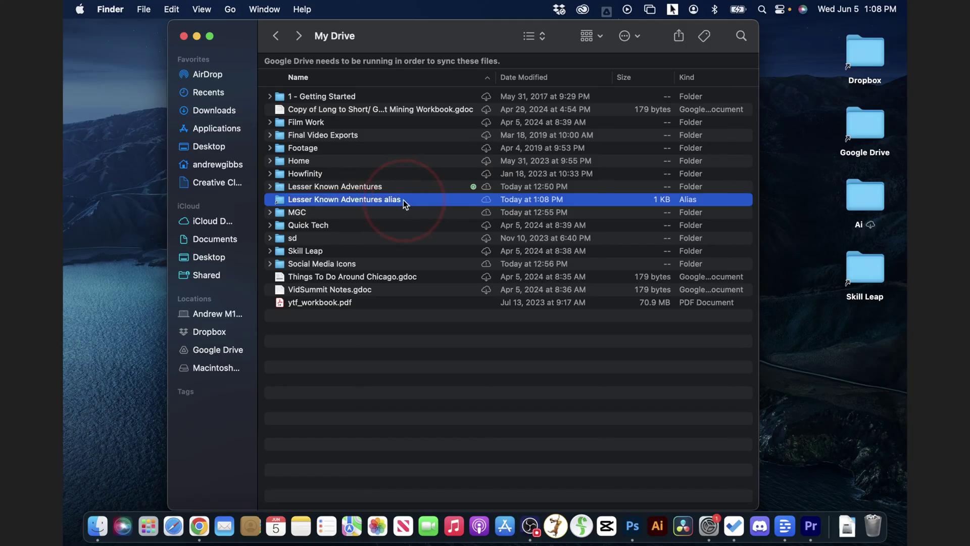
drag(411, 201, 874, 388)
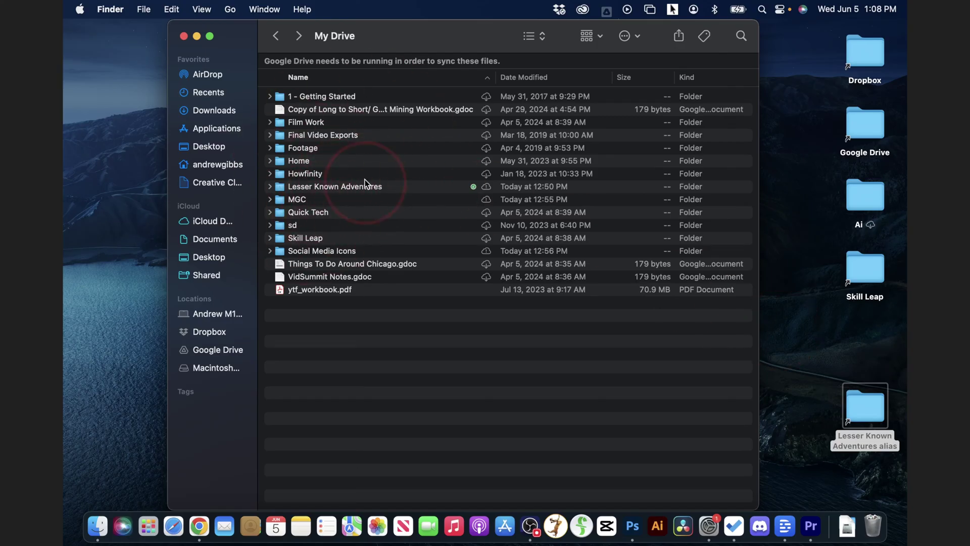
- Close My Drive, rename the desktop alias to 'Lesser Known Adventures', and open it
click(183, 35)
click(864, 407)
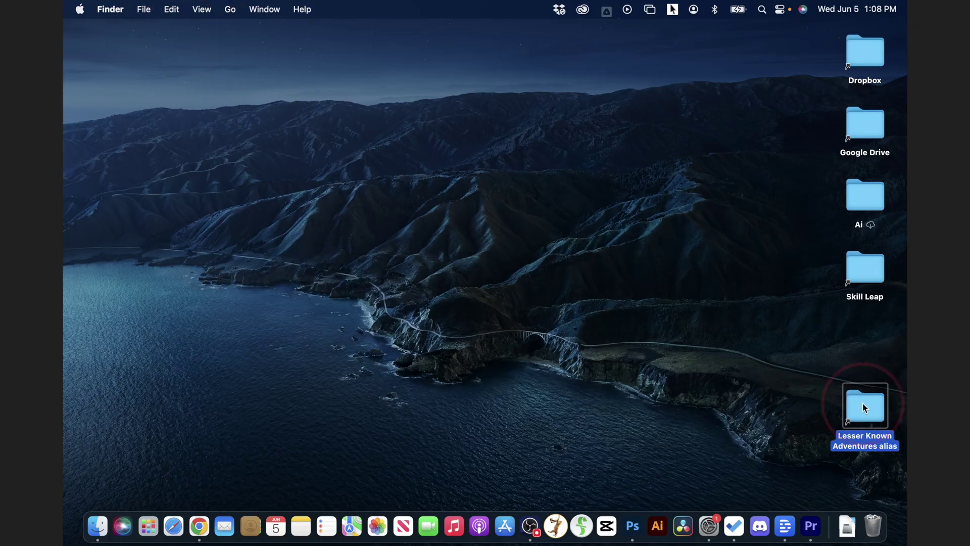
click(878, 441)
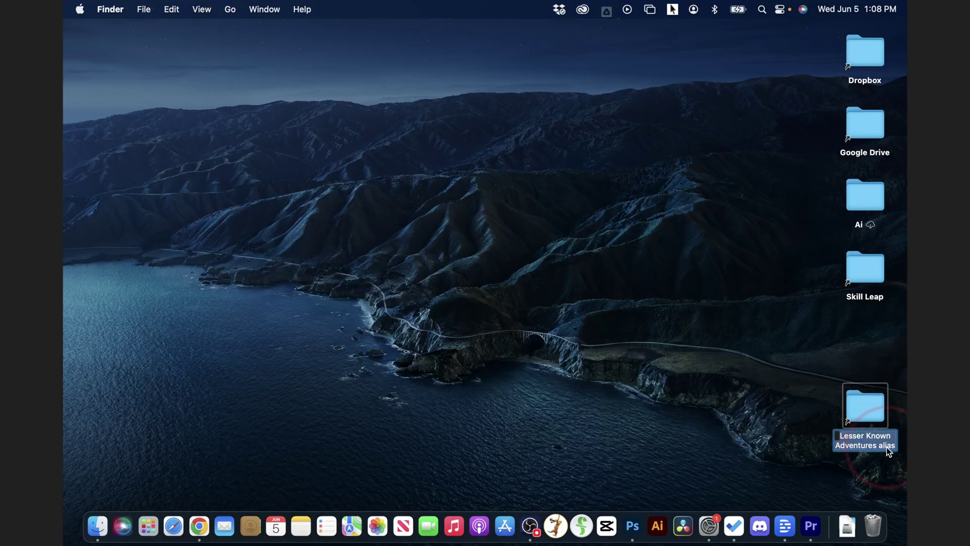
key(BackSpace)
key(BackSpace)
key(BackSpace)
key(BackSpace)
key(BackSpace)
key(BackSpace)
click(722, 375)
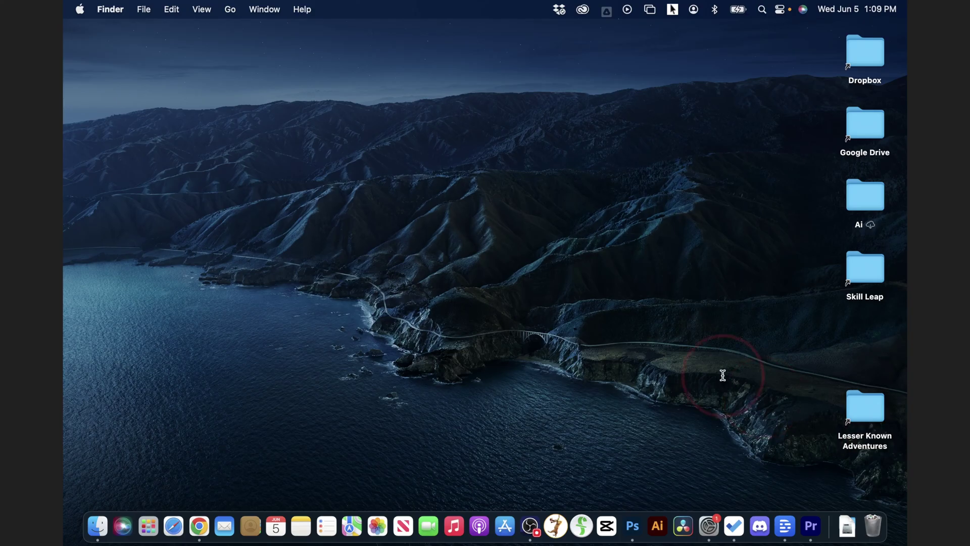
double_click(865, 410)
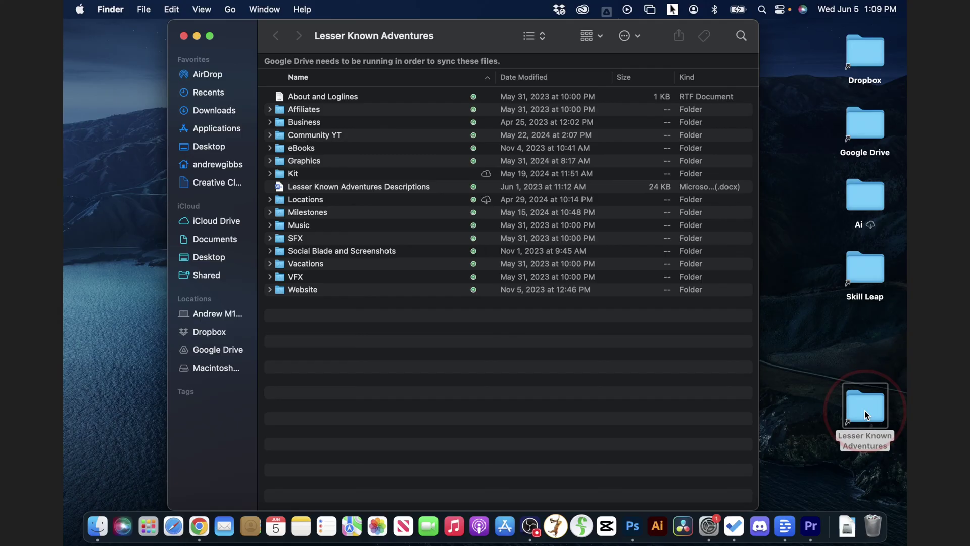
- Make an alias of the Lesser Known Adventures Descriptions document, move it to the desktop, and close the window
click(412, 182)
right_click(412, 182)
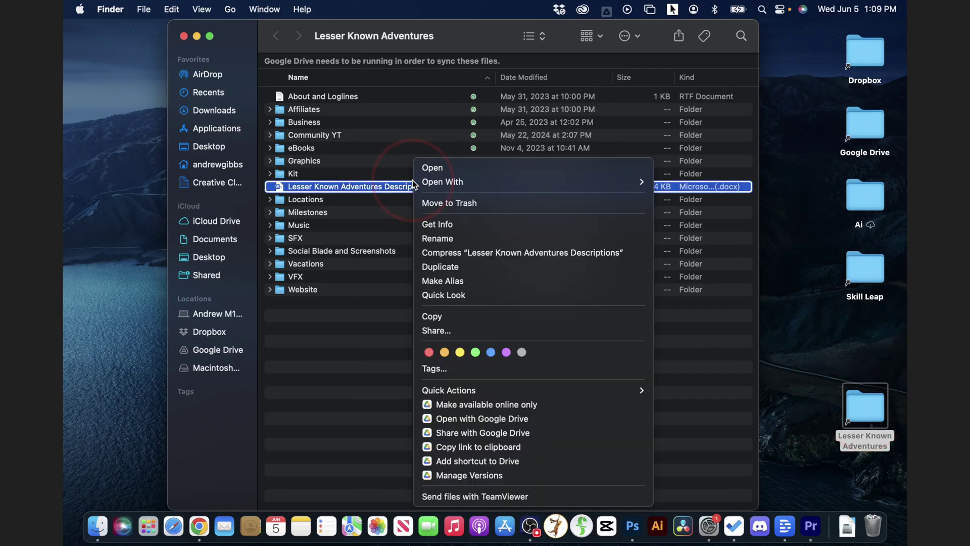
click(469, 281)
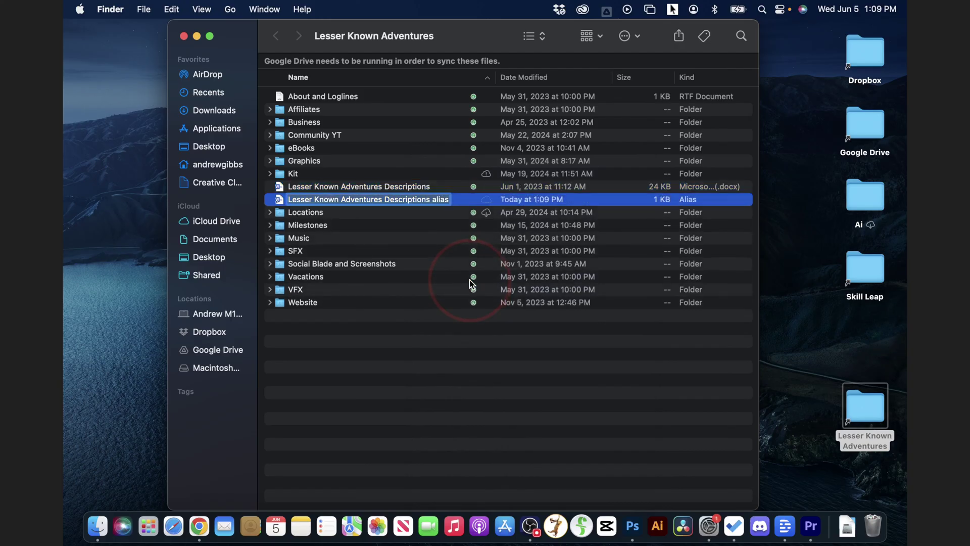
key(Return)
drag(279, 202, 797, 408)
click(184, 37)
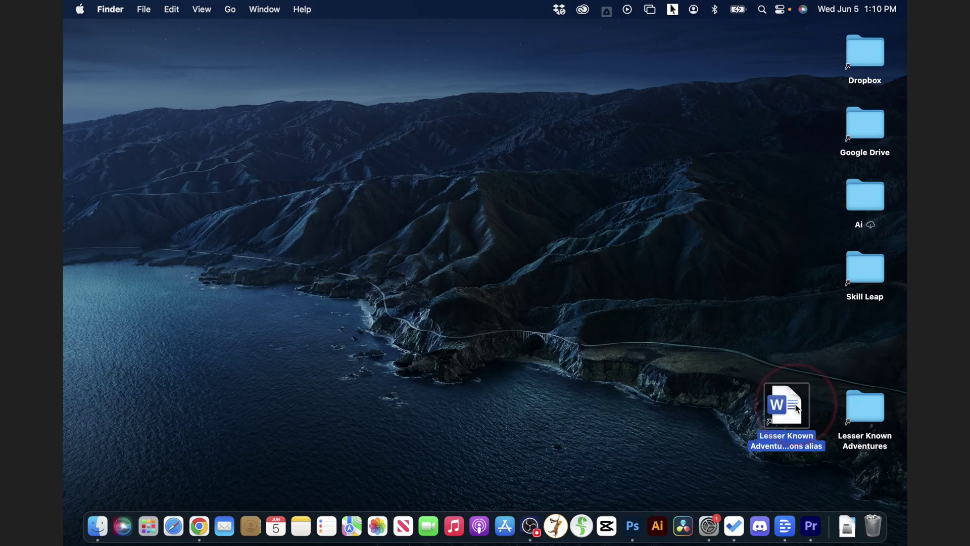